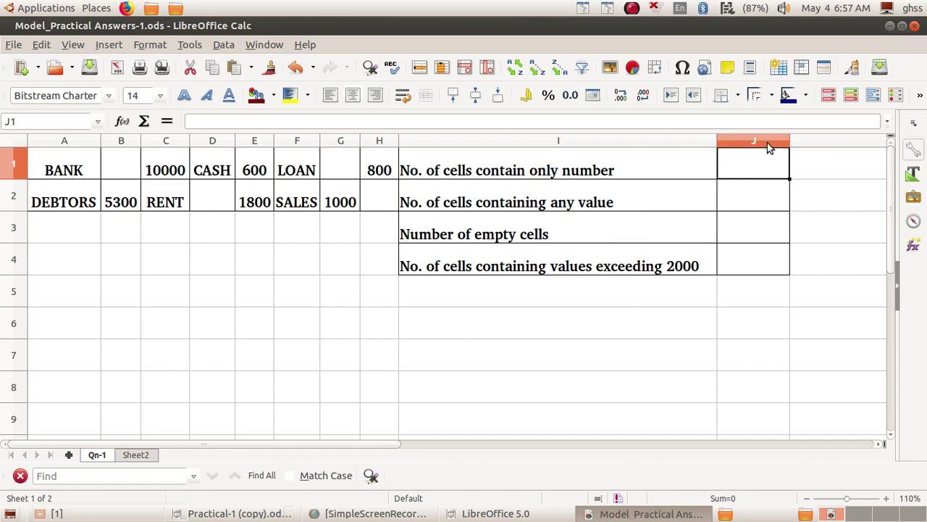
pyautogui.click(761, 195)
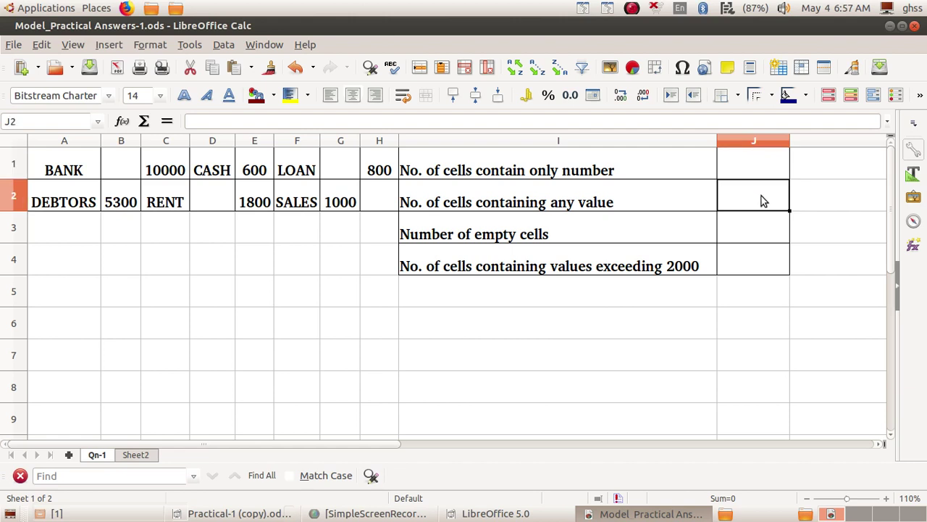
pyautogui.click(759, 229)
pyautogui.click(755, 258)
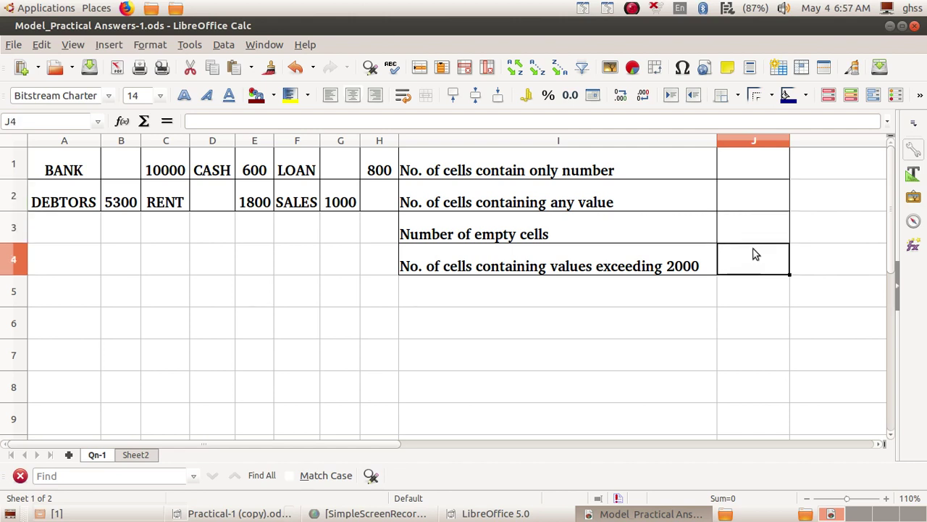
# Step: Enter the formula =COUNT(A1:H2) in cell J1 to count the cells that contain only numbers
pyautogui.click(743, 173)
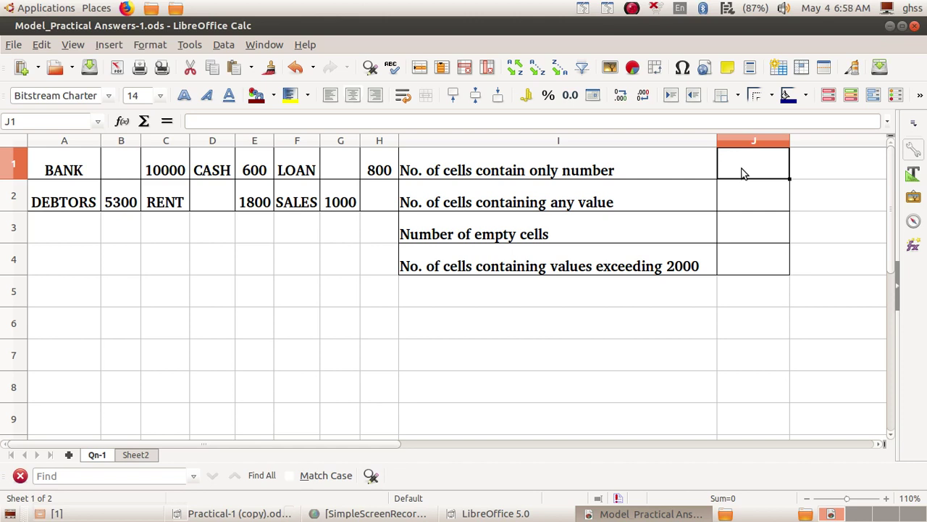
pyautogui.write('=')
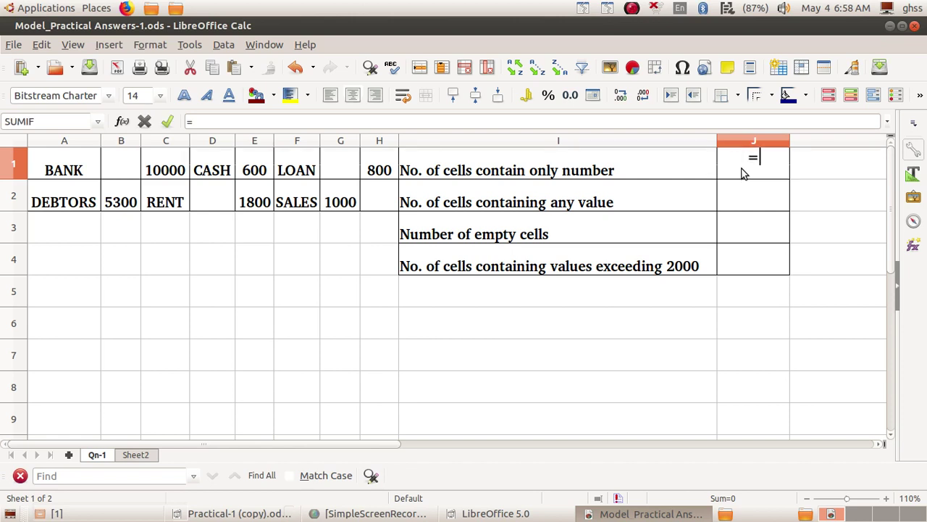
pyautogui.write('COUNT')
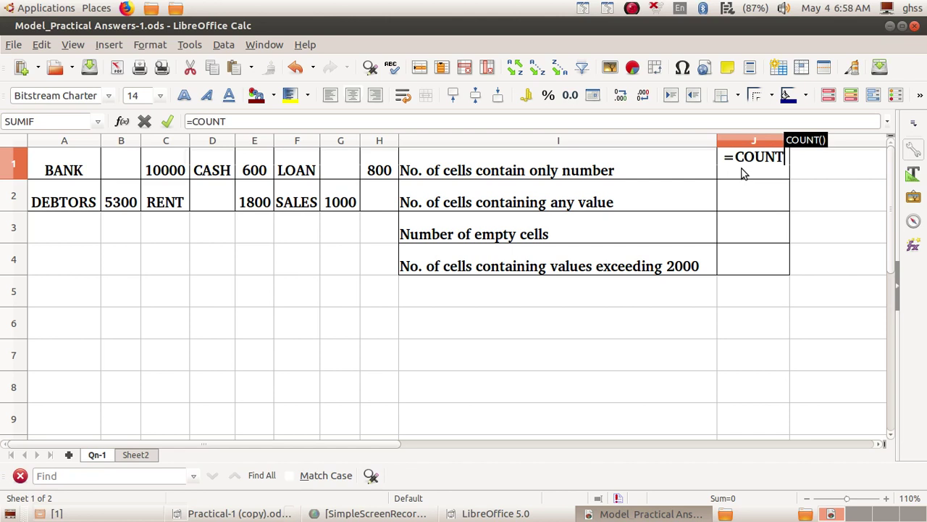
pyautogui.press('Return')
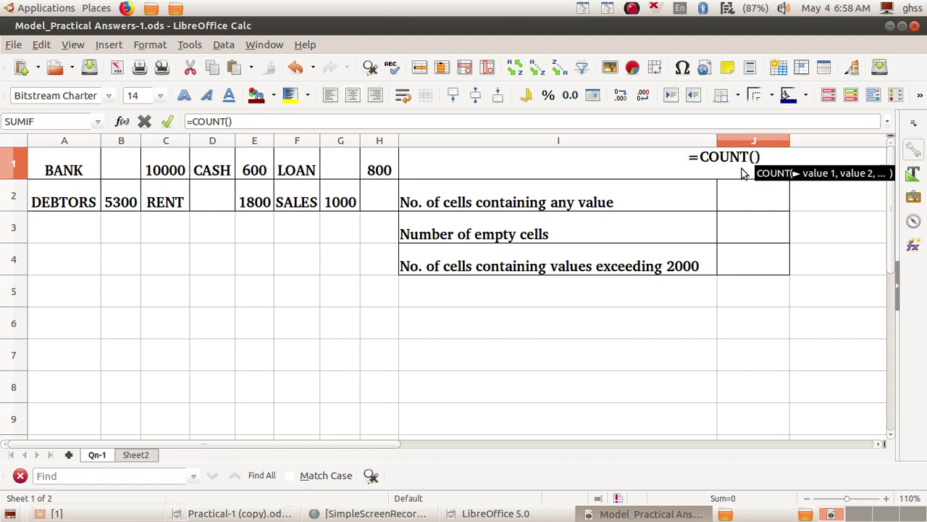
pyautogui.write('A')
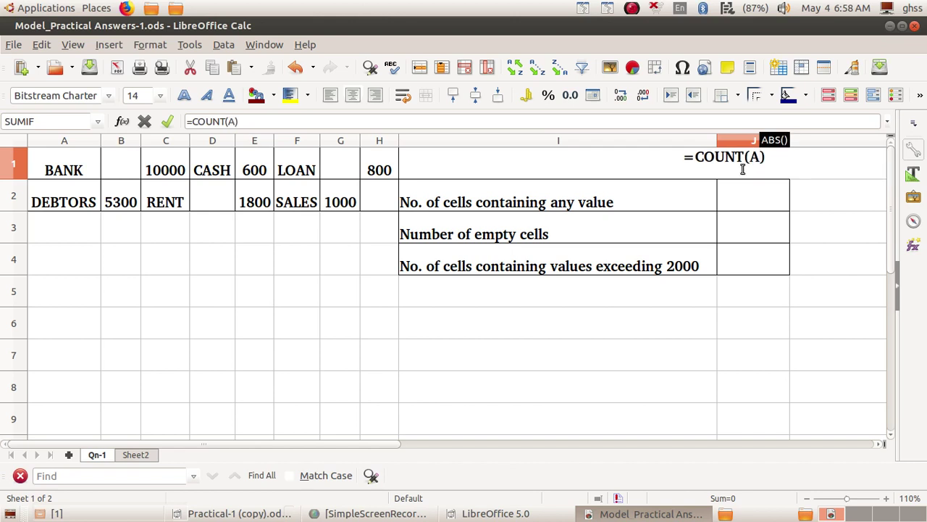
pyautogui.write('1:H2')
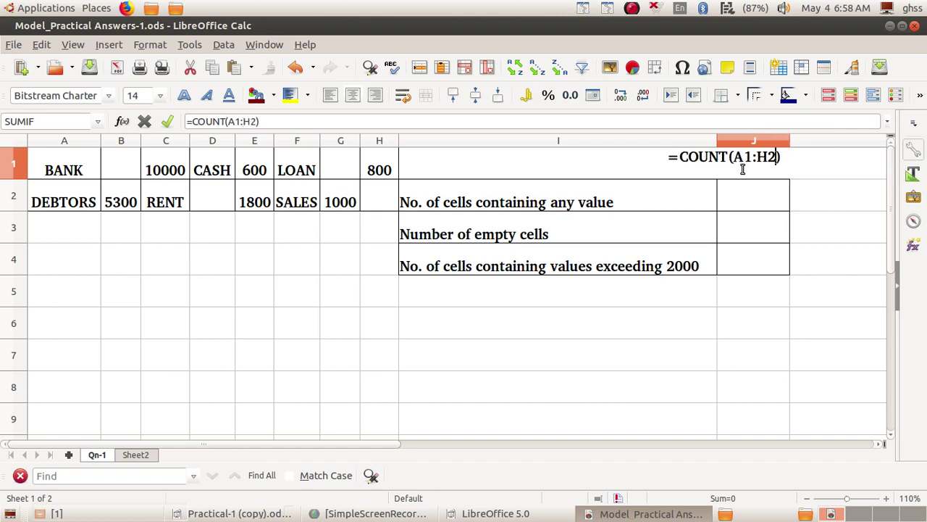
pyautogui.press('Return')
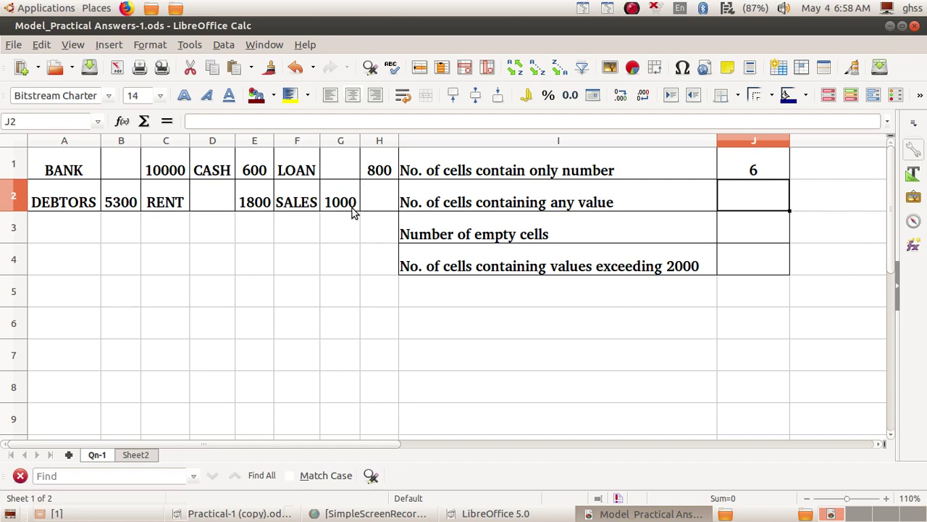
# Step: Enter the formula =COUNTA(A1:H2) in cell J2 to count the cells containing any value
pyautogui.write('=CO')
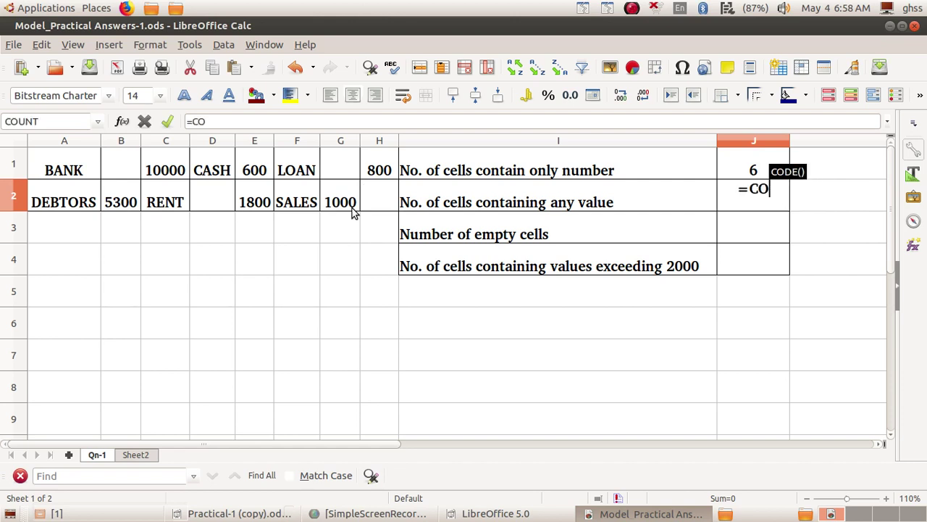
pyautogui.write('UNTA')
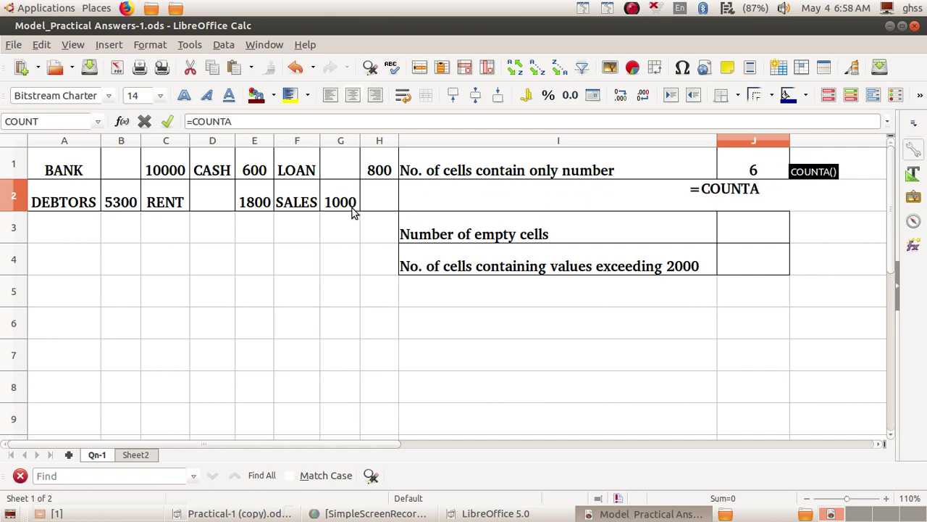
pyautogui.press('Return')
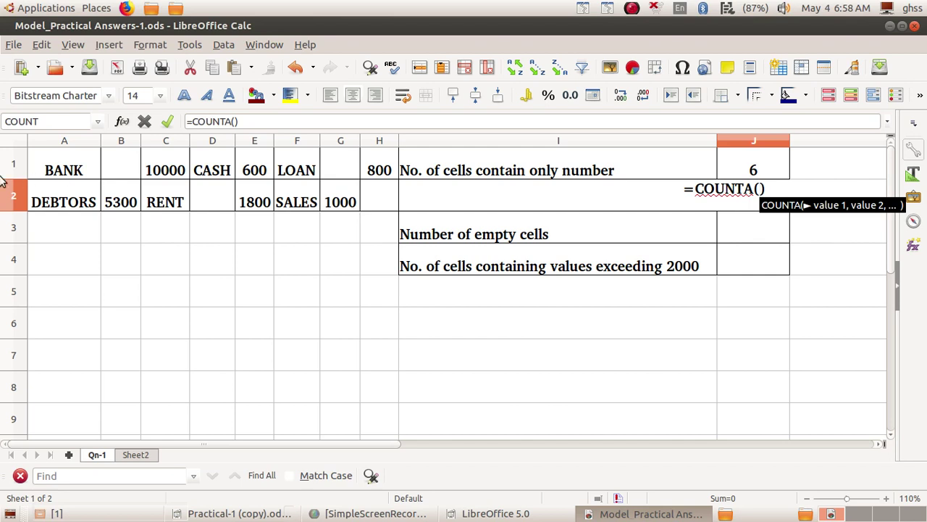
pyautogui.click(61, 168)
pyautogui.moveTo(61, 168); pyautogui.dragTo(370, 203)
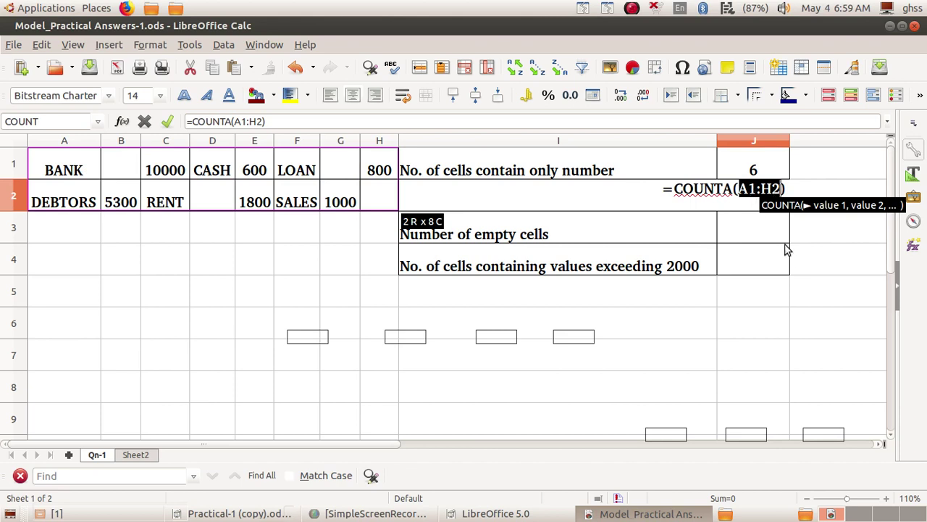
pyautogui.press('Return')
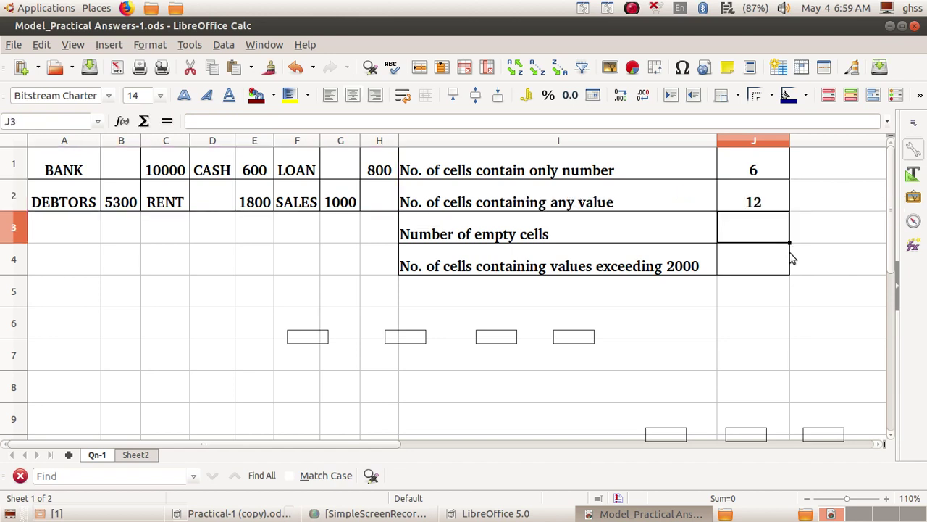
# Step: Enter the formula =COUNTBLANK(A1:H2) in cell J3 to count the empty cells
pyautogui.write('=CO')
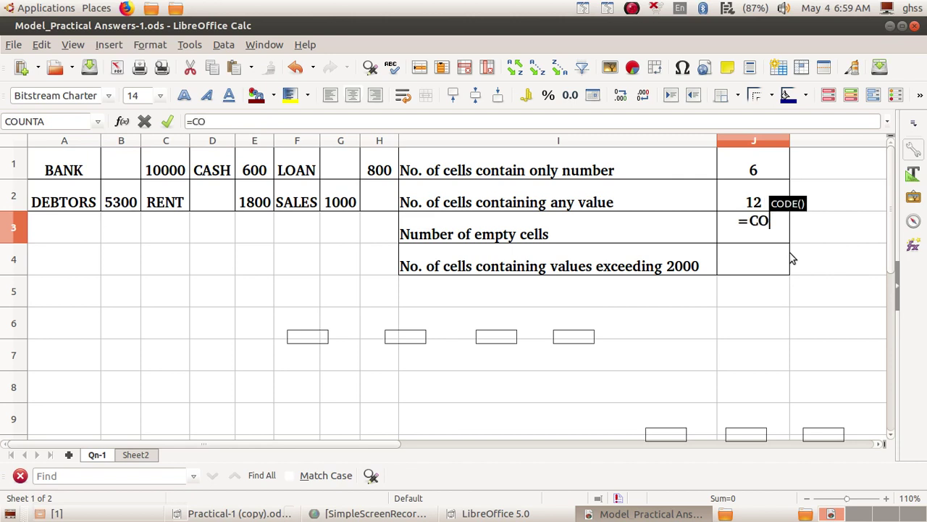
pyautogui.write('UNTBLANK')
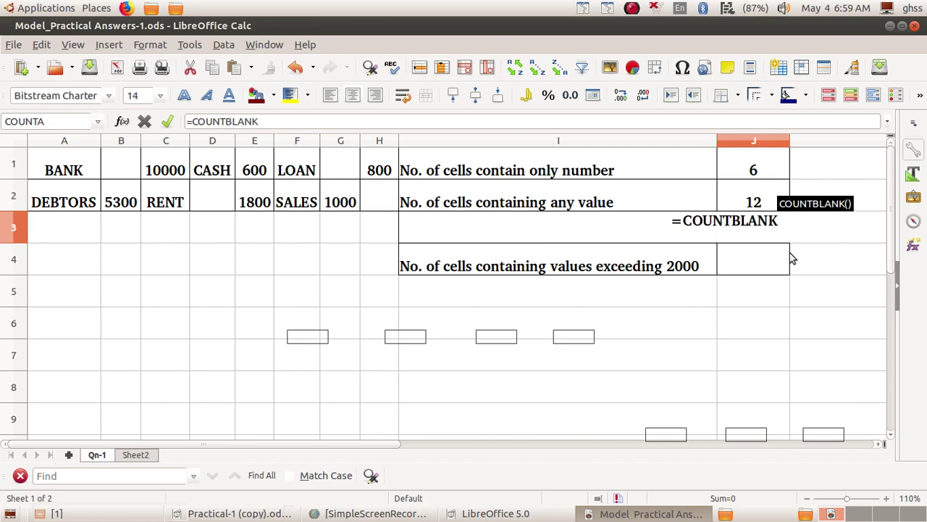
pyautogui.press('Return')
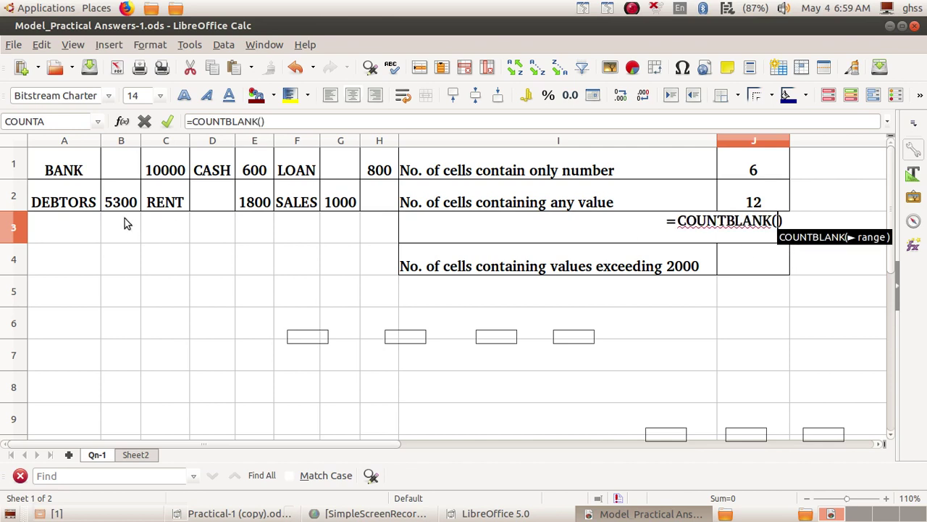
pyautogui.moveTo(62, 168); pyautogui.dragTo(370, 214)
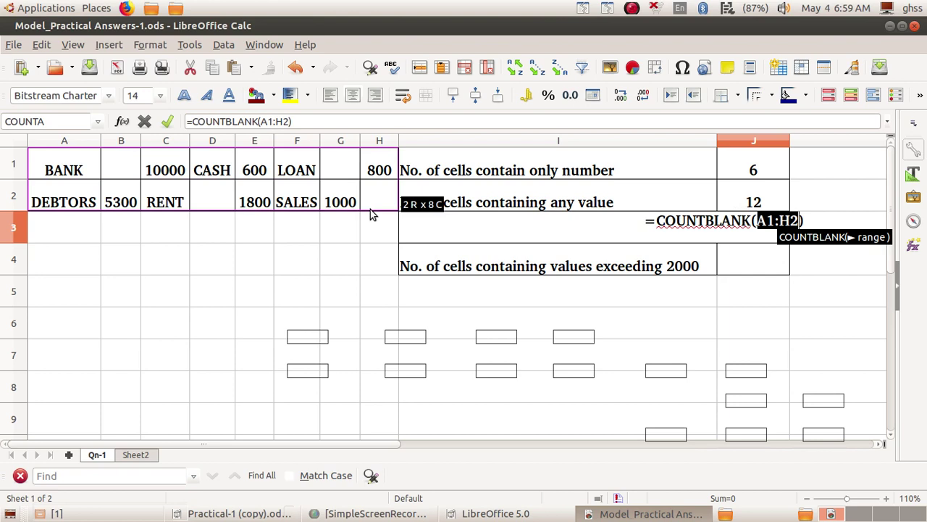
pyautogui.press('Return')
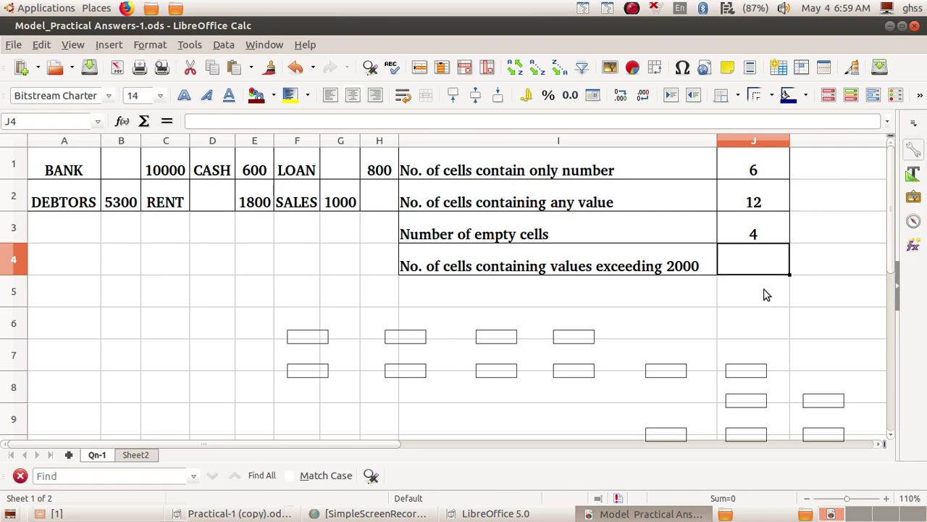
# Step: Enter the formula =COUNTIF(A1:H2,">2000") in cell J4 to count the cells with values exceeding 2000
pyautogui.write('=COUNTIF')
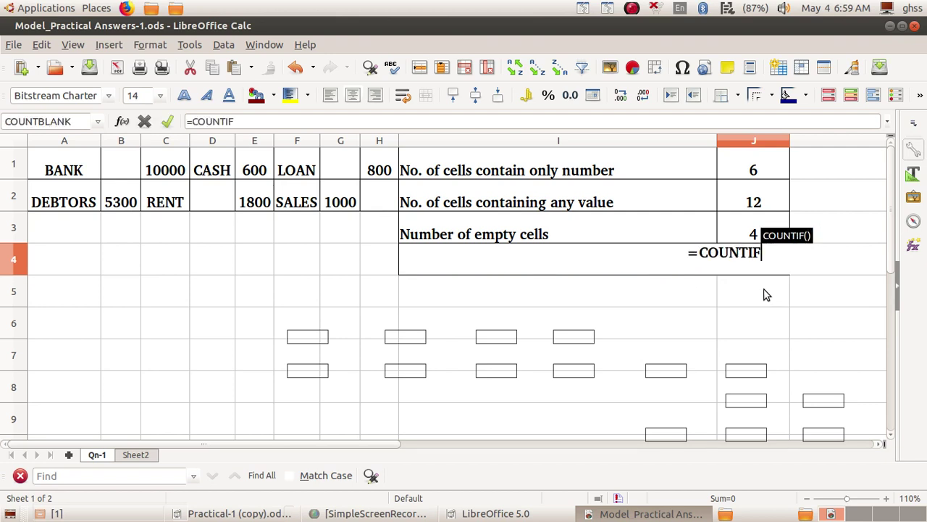
pyautogui.press('Return')
pyautogui.write('A1')
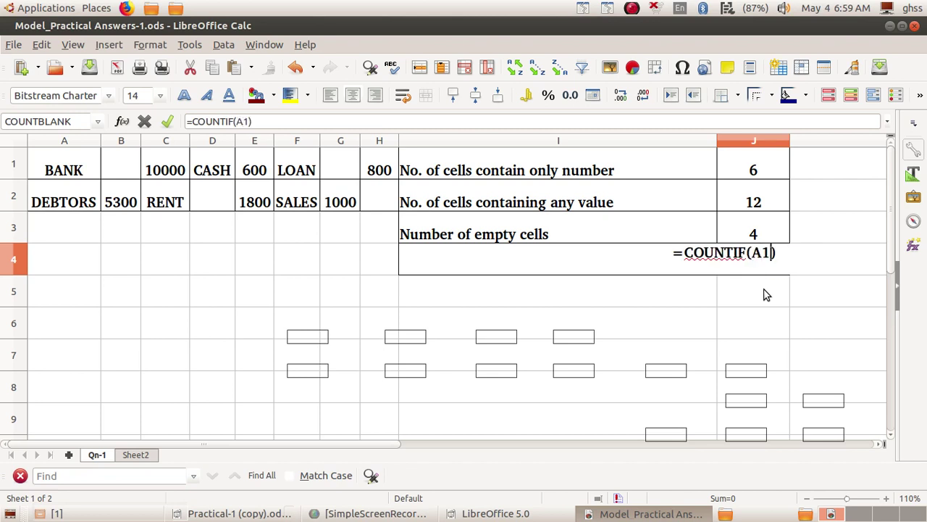
pyautogui.write(':')
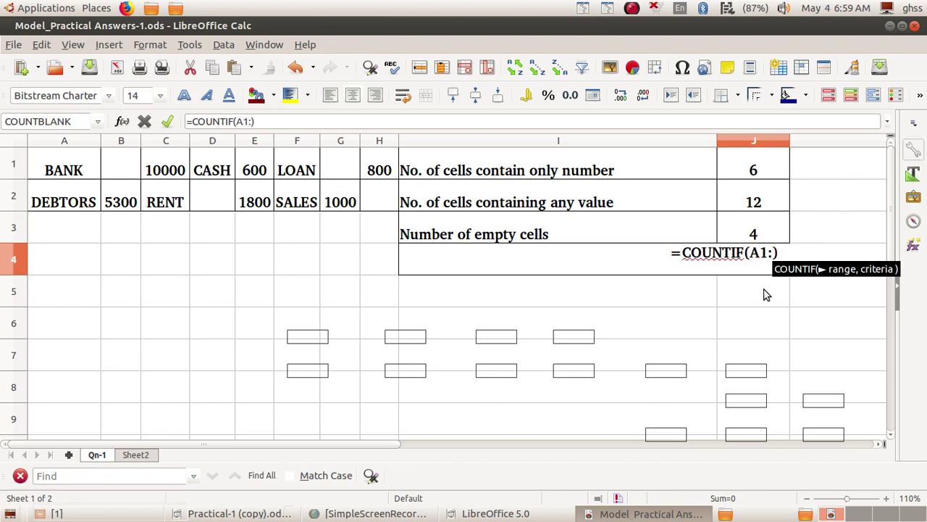
pyautogui.write('H2')
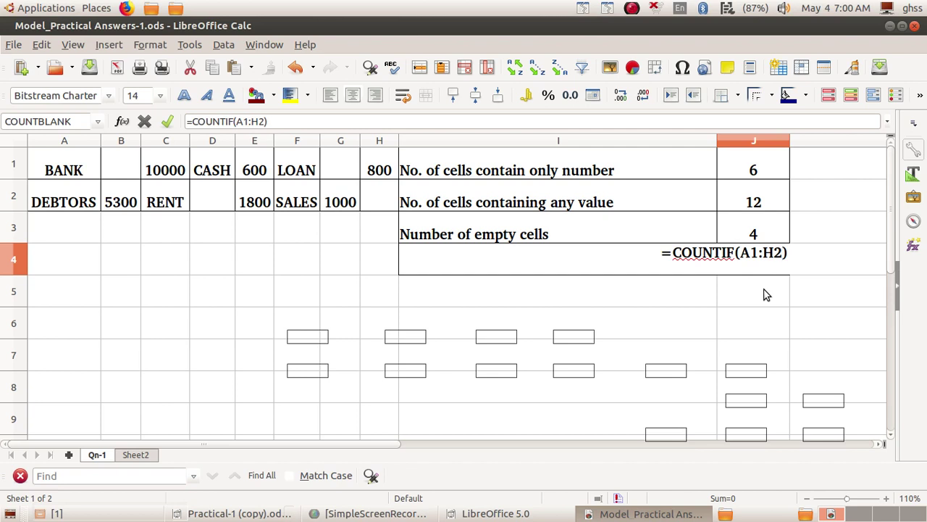
pyautogui.write(',')
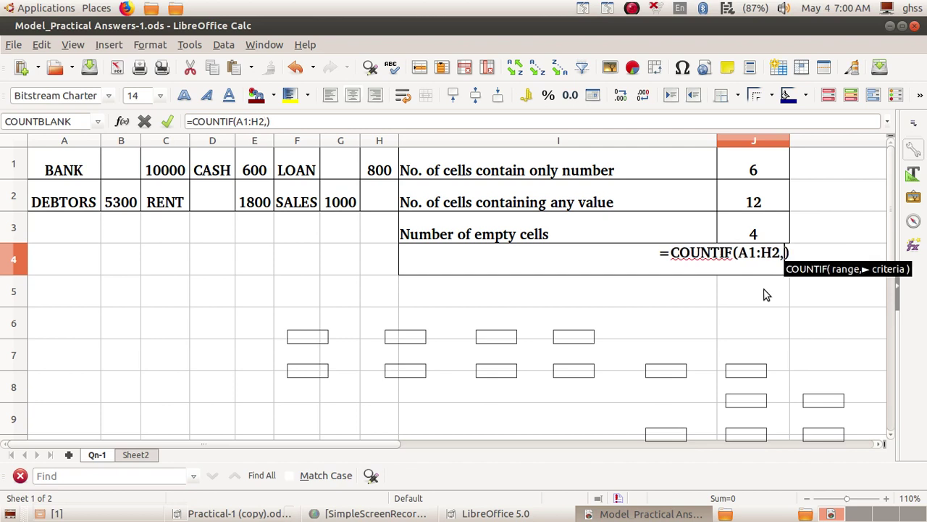
pyautogui.write('"')
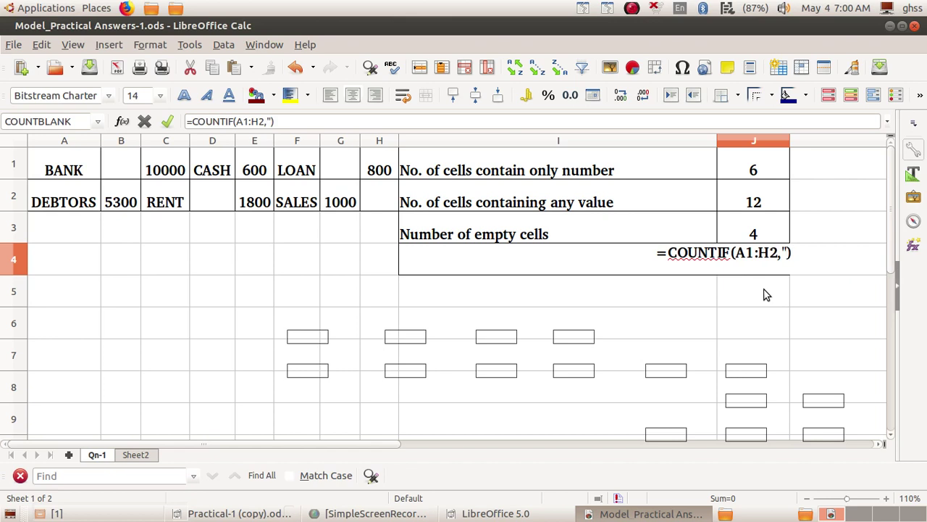
pyautogui.write('>')
pyautogui.write('2000')
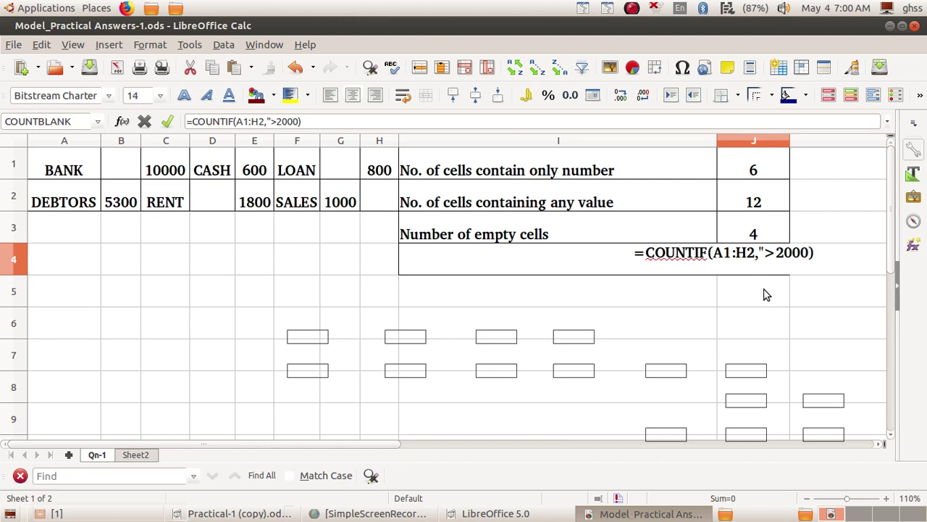
pyautogui.write('"')
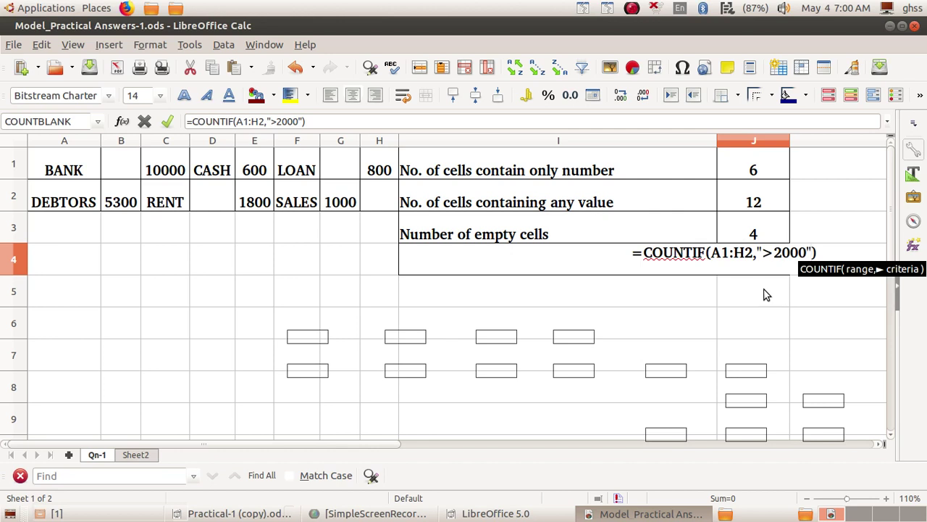
pyautogui.press('Return')
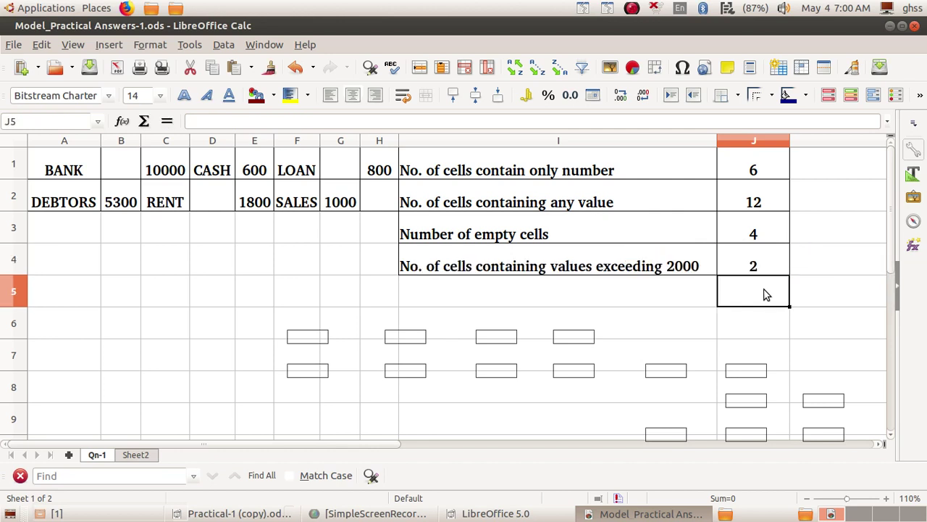